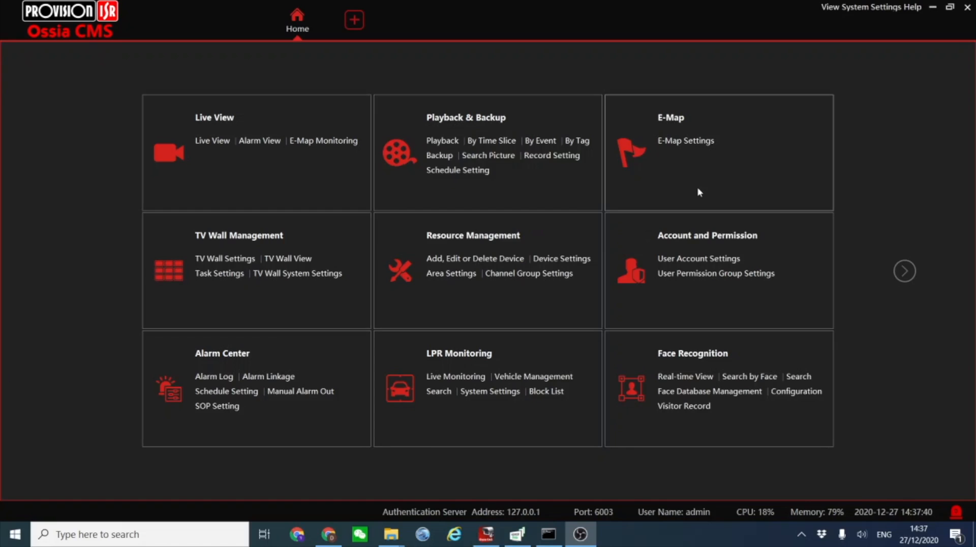
Open E-Map Monitoring and view the Provision-ISR, mexico and petah tikva maps
click(304, 146)
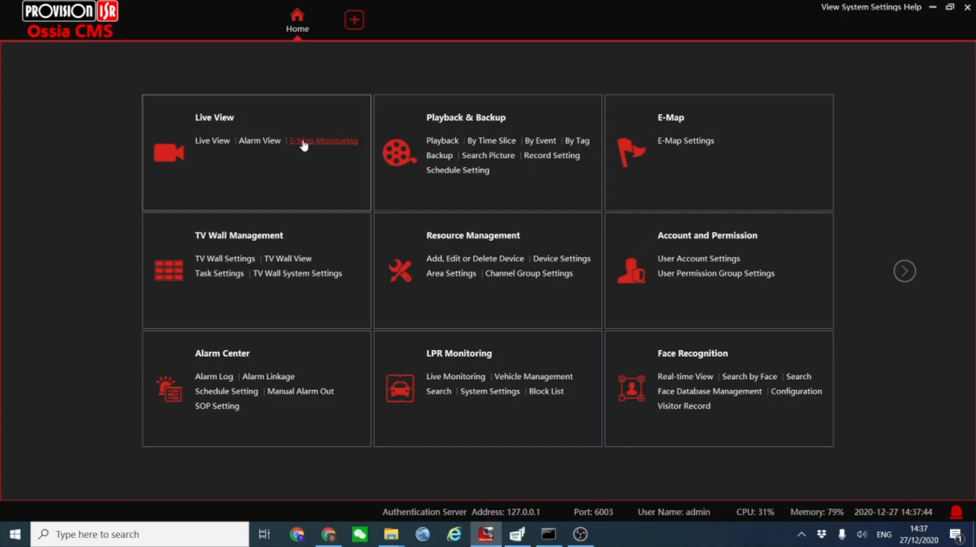
click(304, 146)
click(59, 113)
double_click(343, 138)
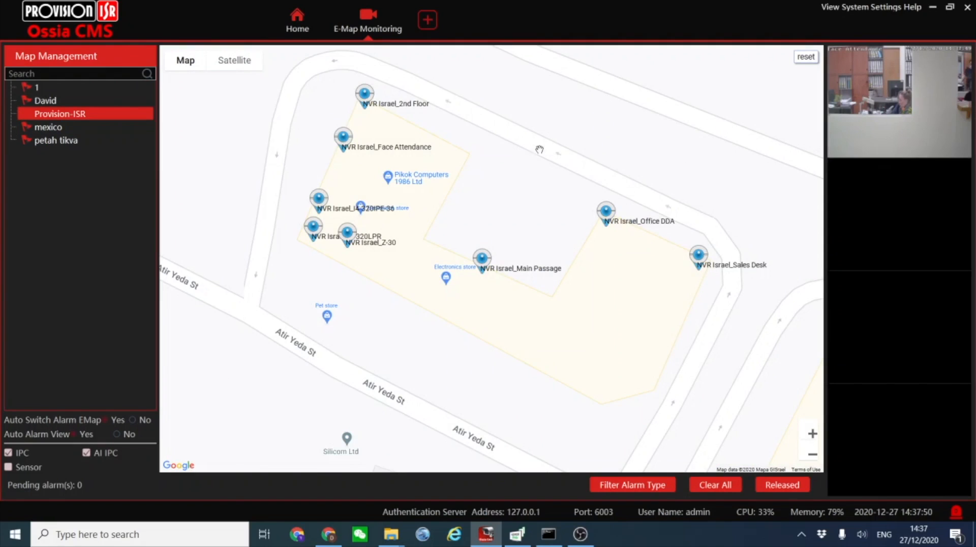
scroll(537, 244, down, 3)
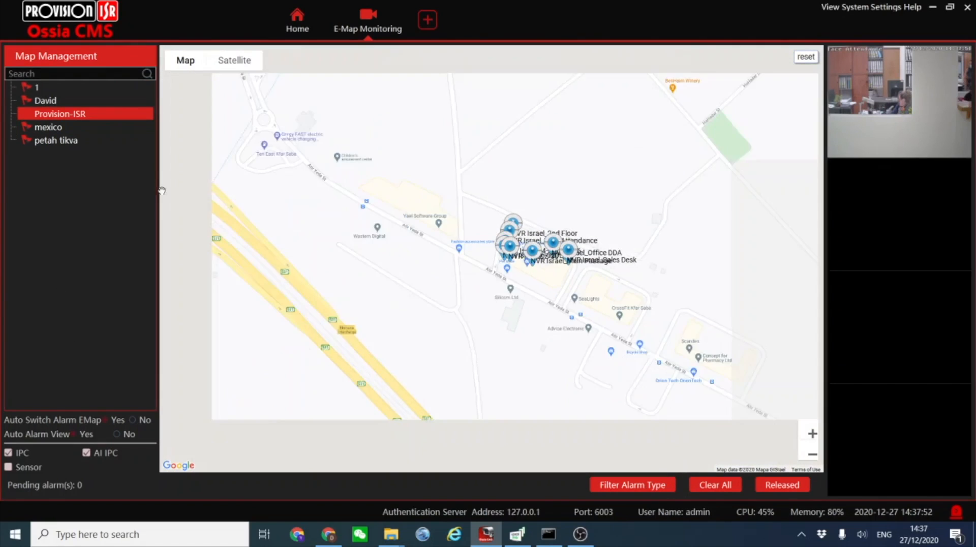
click(62, 129)
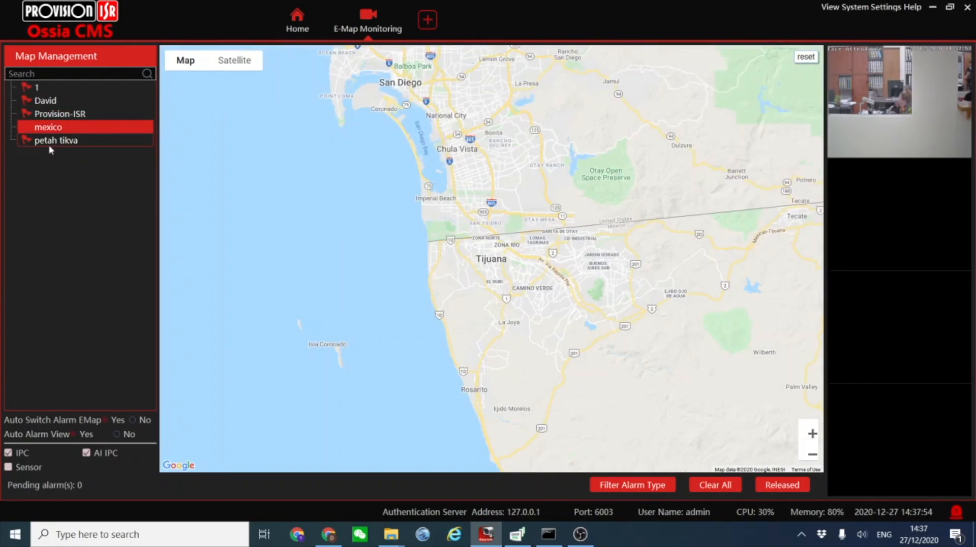
click(49, 143)
In E-Map Settings, start a new Google map named orlando with a blank parent map
click(299, 28)
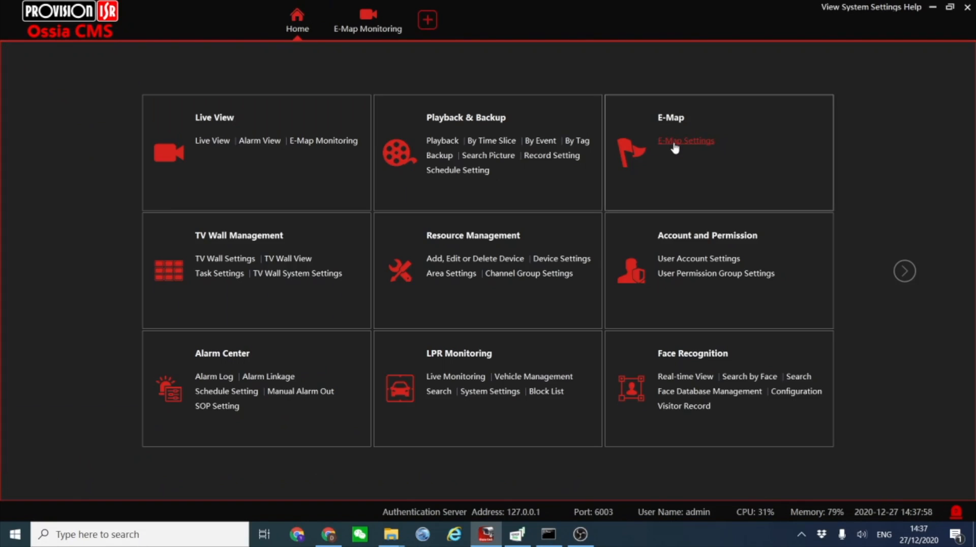
click(674, 143)
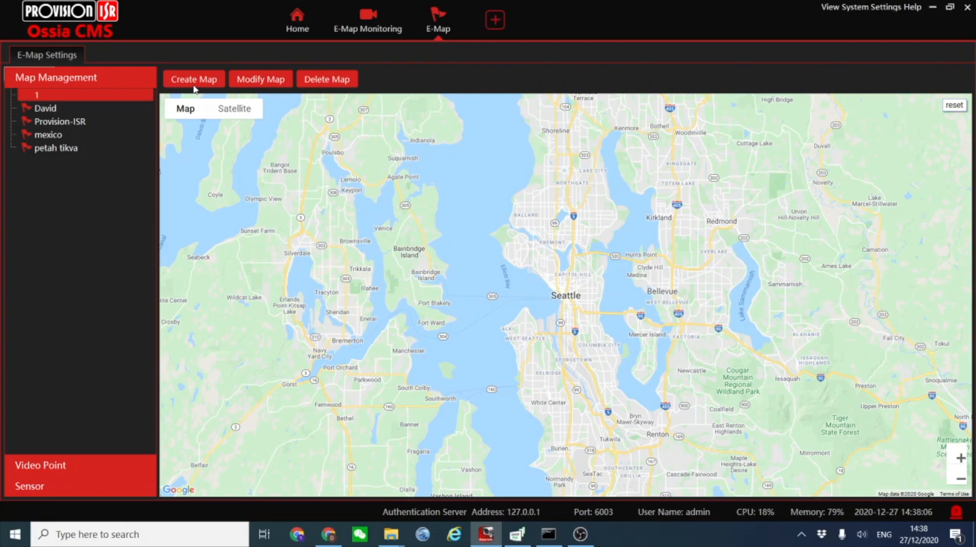
click(190, 85)
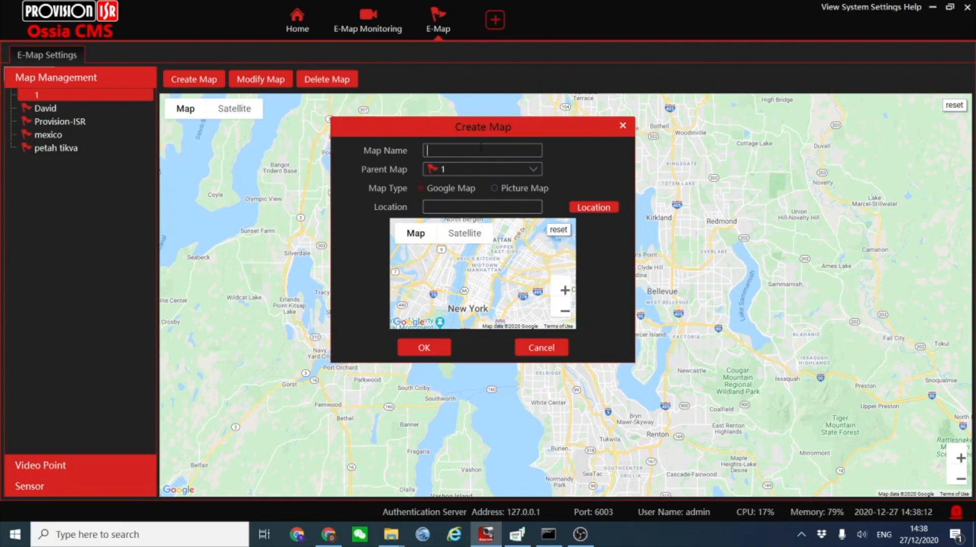
text(orland)
click(493, 171)
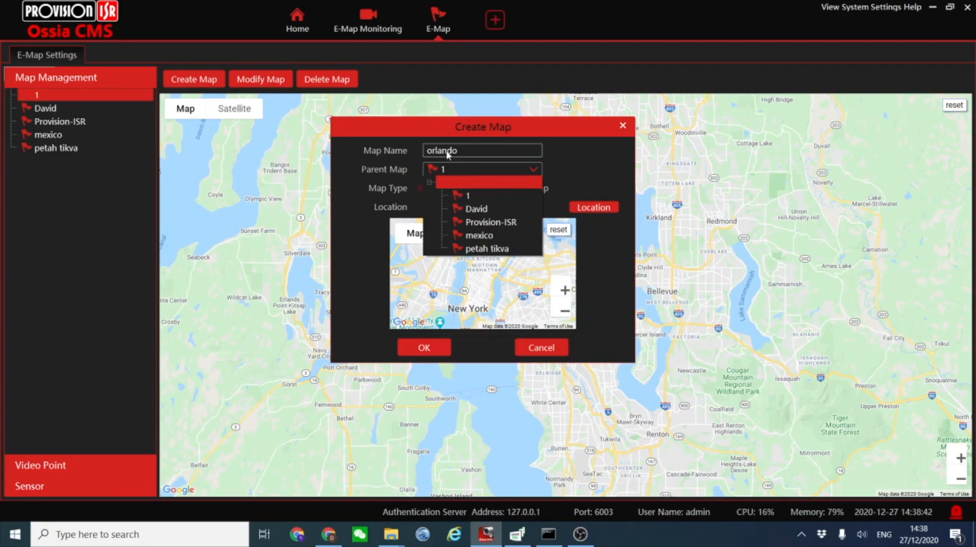
click(468, 182)
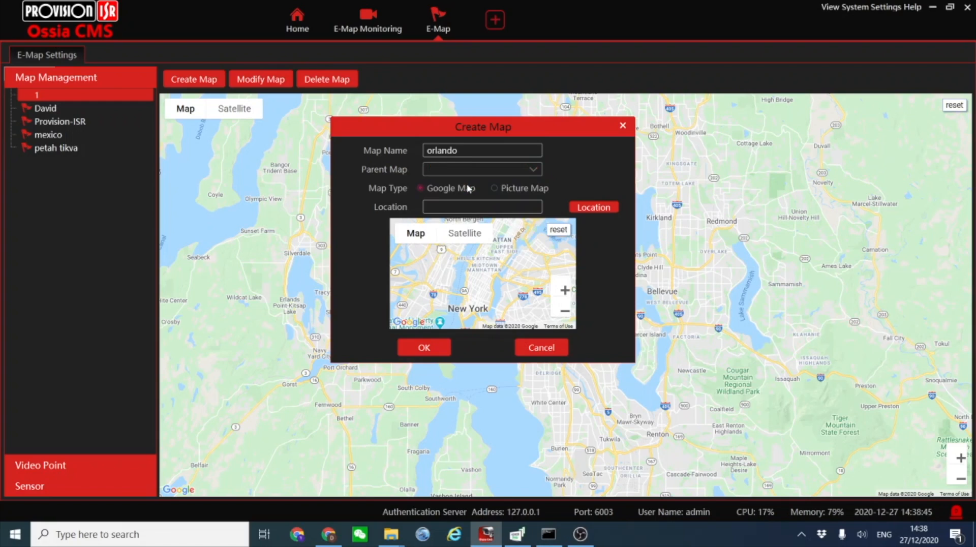
click(440, 165)
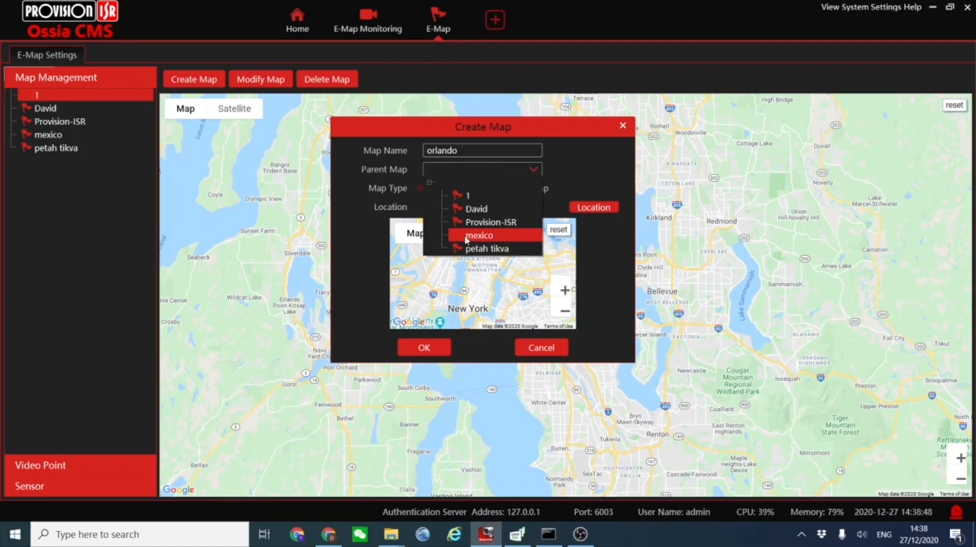
click(397, 176)
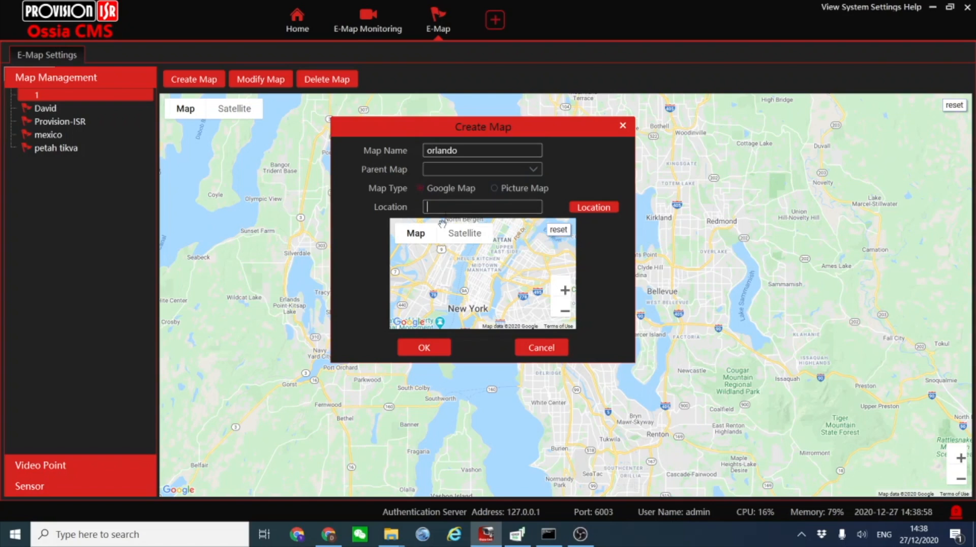
Set the new map's location to orlando and locate it in the preview
mouse_move(425, 232)
text(orlando)
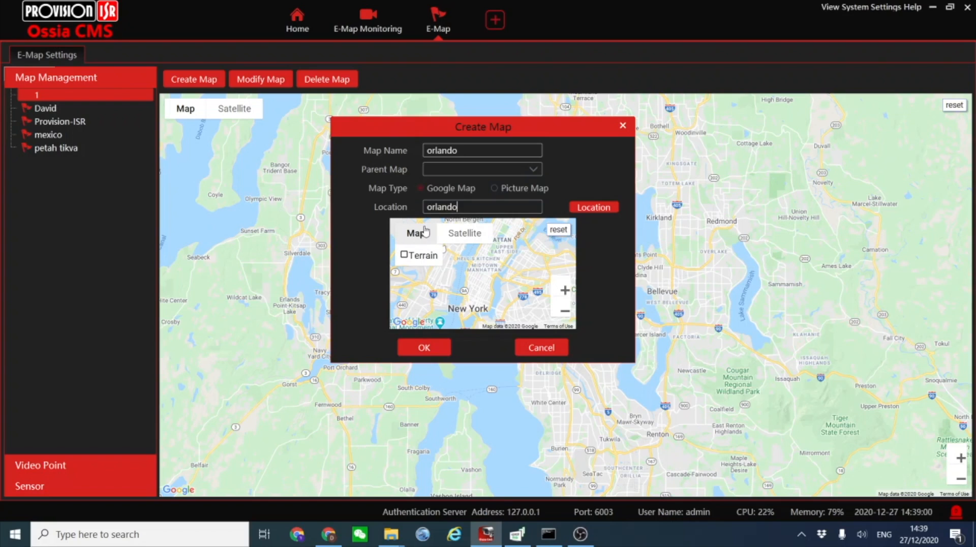
click(577, 208)
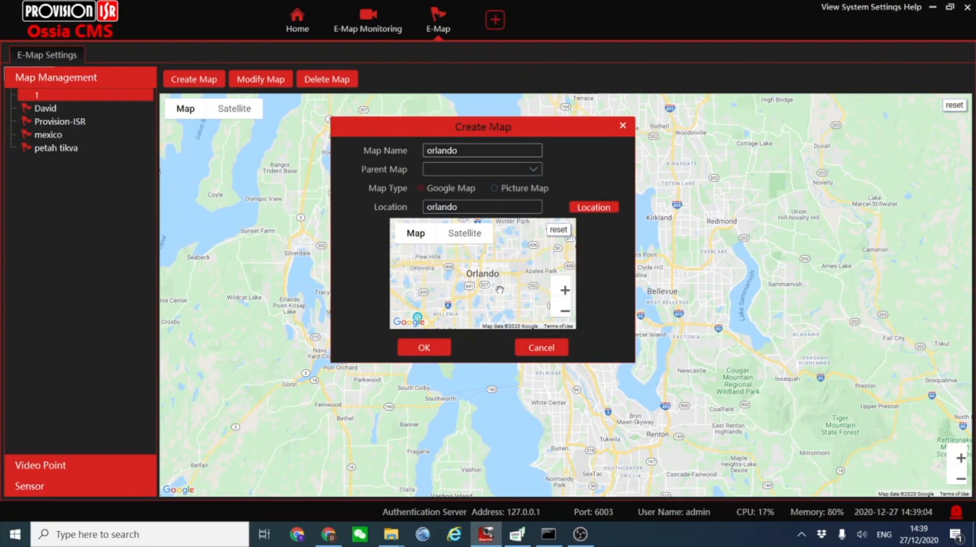
Centre the preview on Orlando Executive Airport and create the map
scroll(481, 283, down, 2)
scroll(480, 283, up, 5)
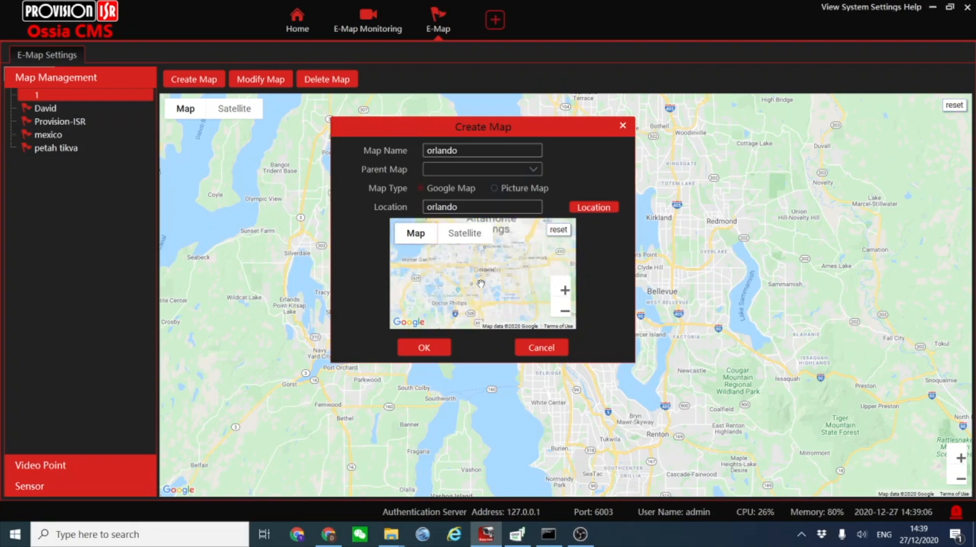
scroll(460, 286, down, 2)
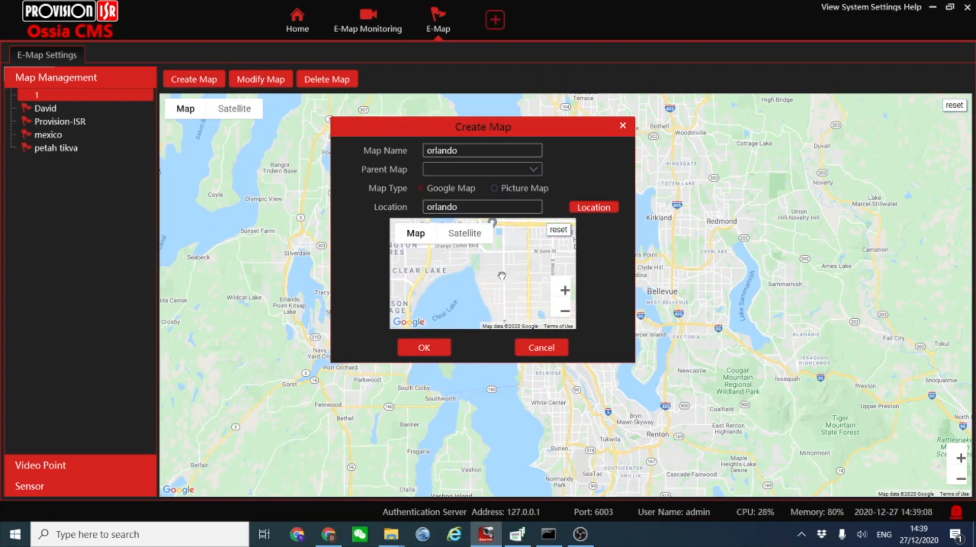
scroll(449, 277, down, 1)
drag(442, 275, 481, 278)
scroll(481, 279, up, 1)
scroll(482, 278, up, 1)
drag(531, 237, 491, 255)
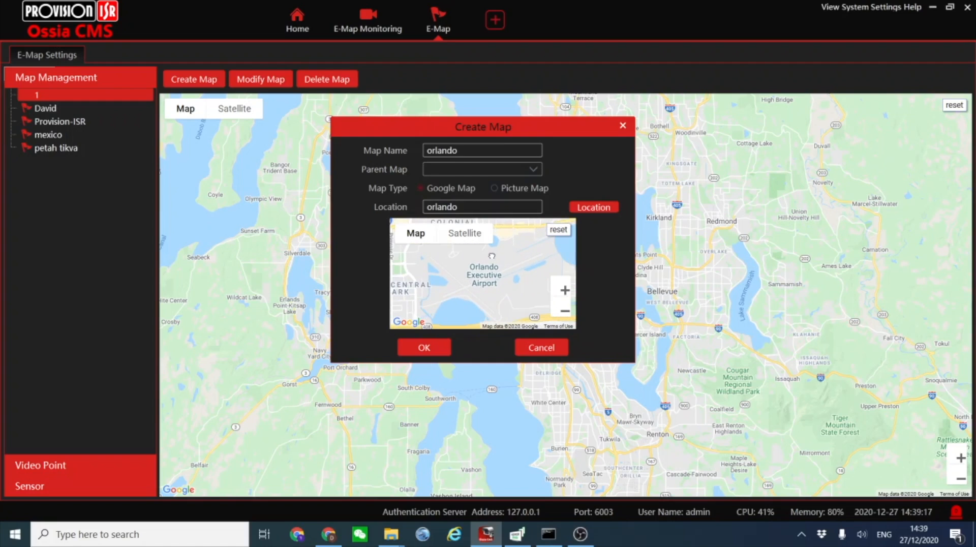
click(424, 349)
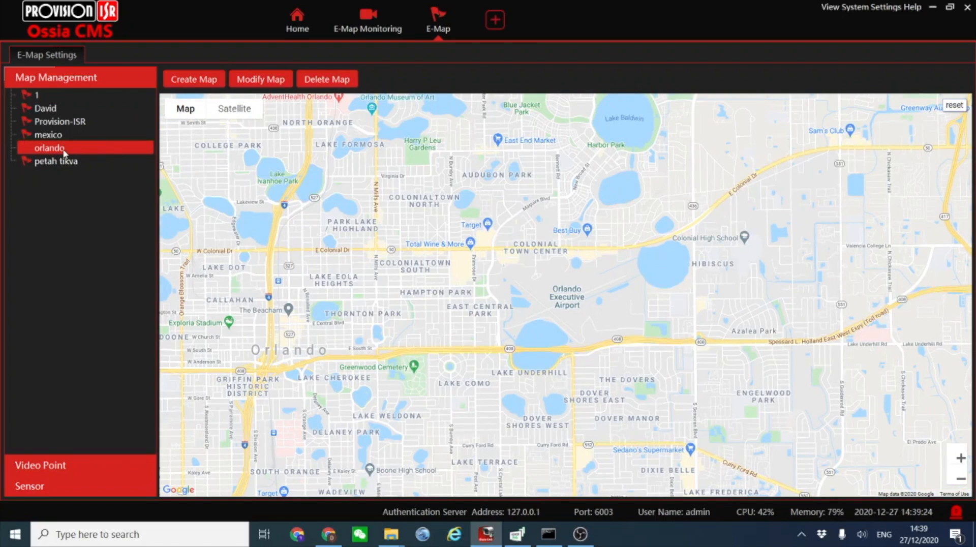
Place the NVR Israel_Street Counting camera near Lake Eola Heights and the NVR Israel_IP camera near Hampton Park on the orlando map
click(26, 465)
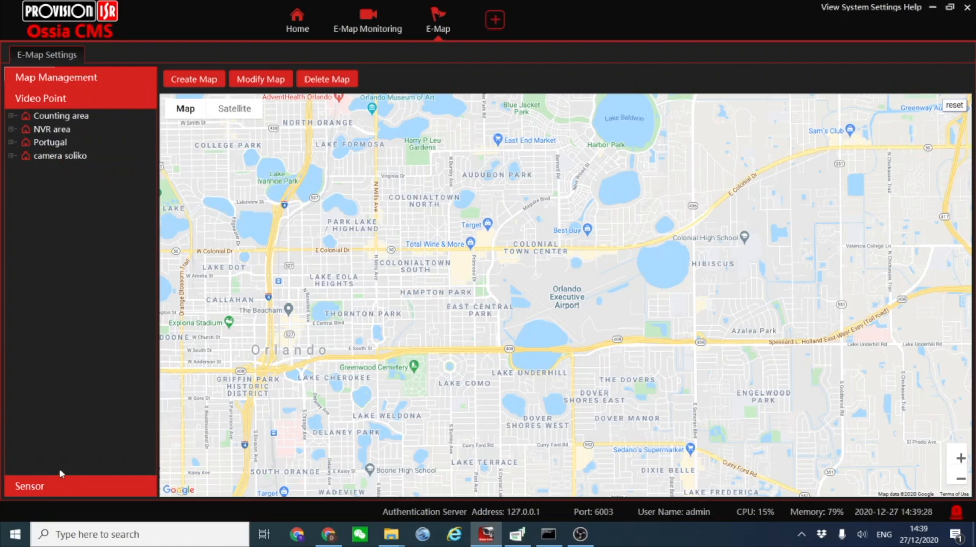
click(10, 130)
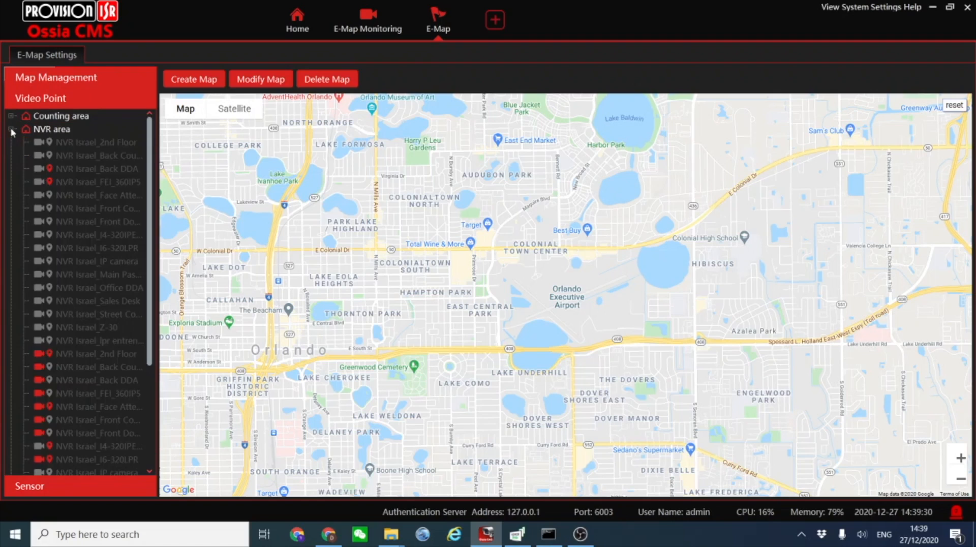
scroll(67, 330, down, 4)
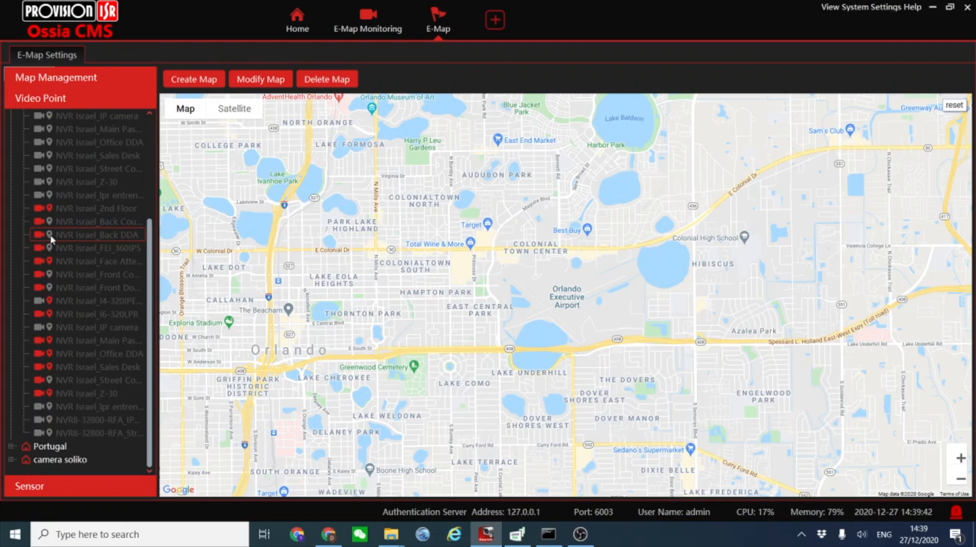
click(71, 381)
drag(87, 379, 329, 288)
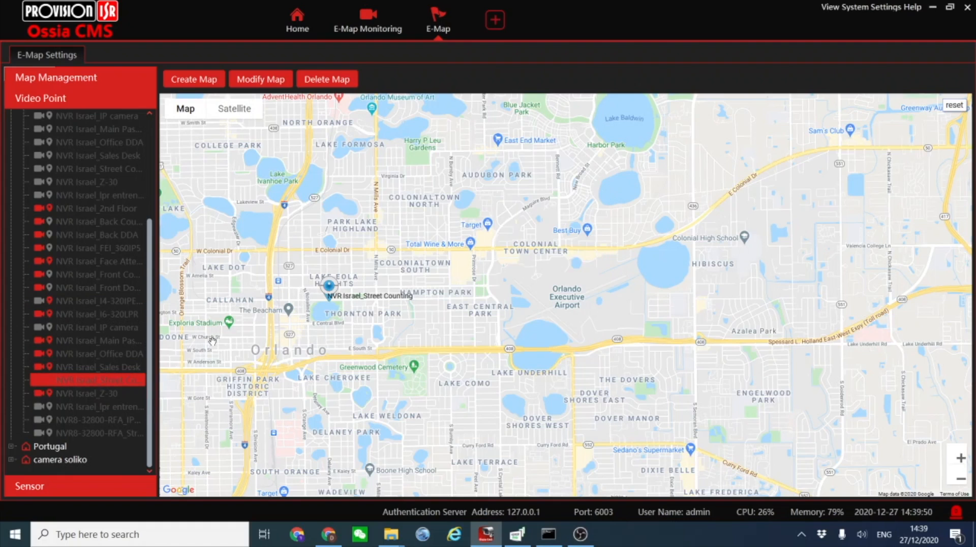
drag(64, 329, 427, 295)
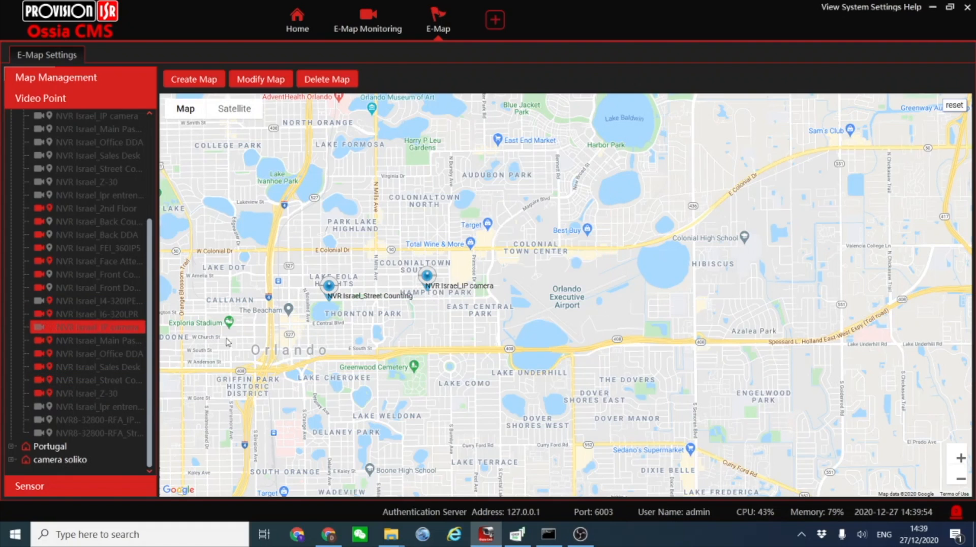
Change the NVR Israel_Street Counting hotspot's icon to the red map marker
right_click(330, 289)
click(347, 294)
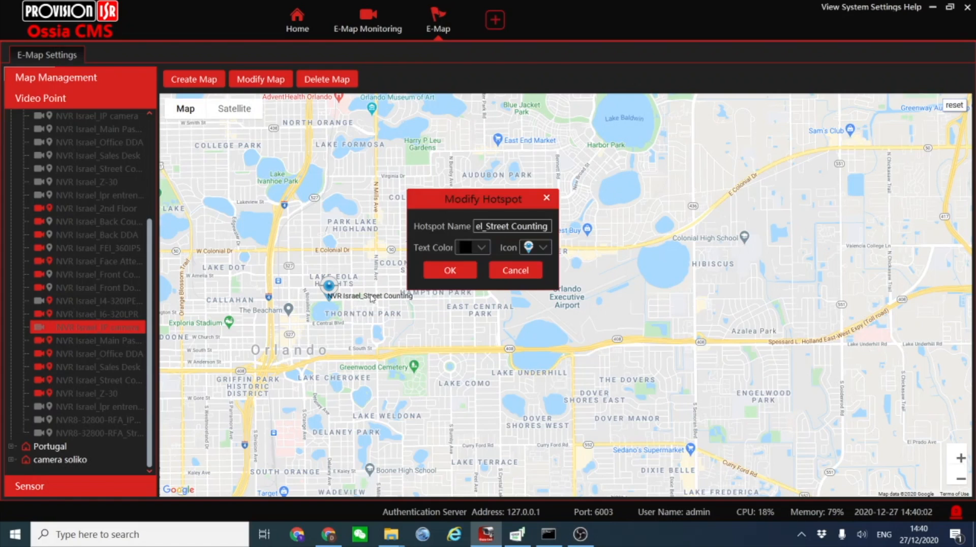
click(532, 256)
click(530, 303)
click(449, 270)
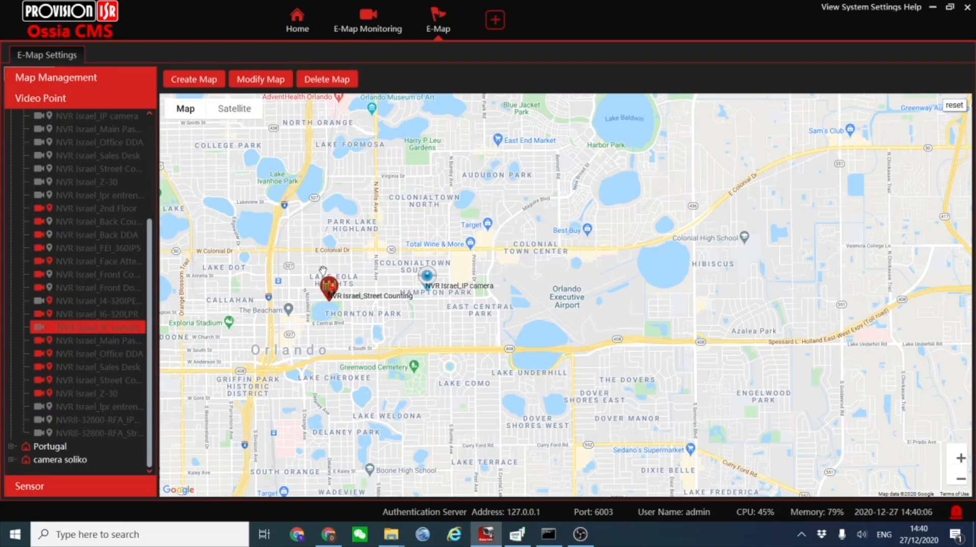
Set the NVR Israel_Street Counting hotspot's text color to green
right_click(328, 290)
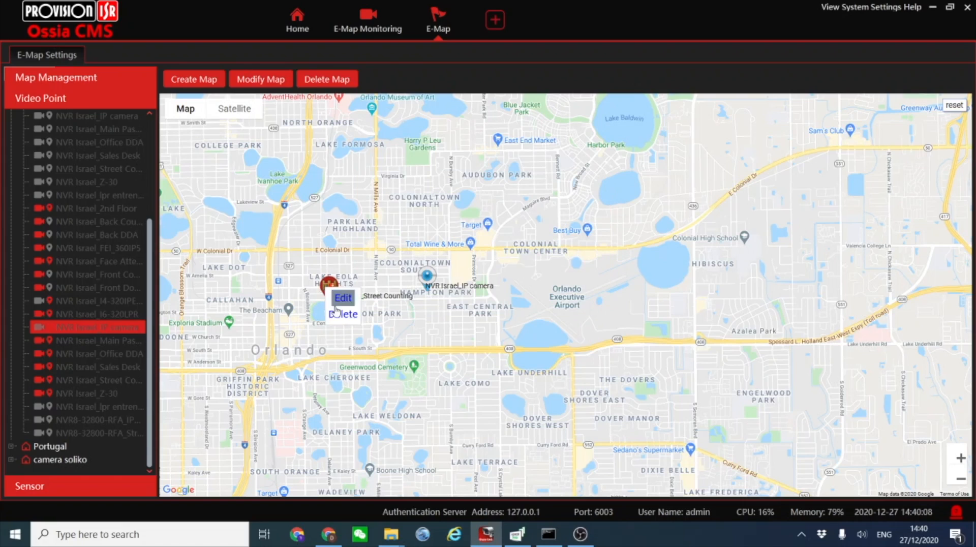
click(343, 299)
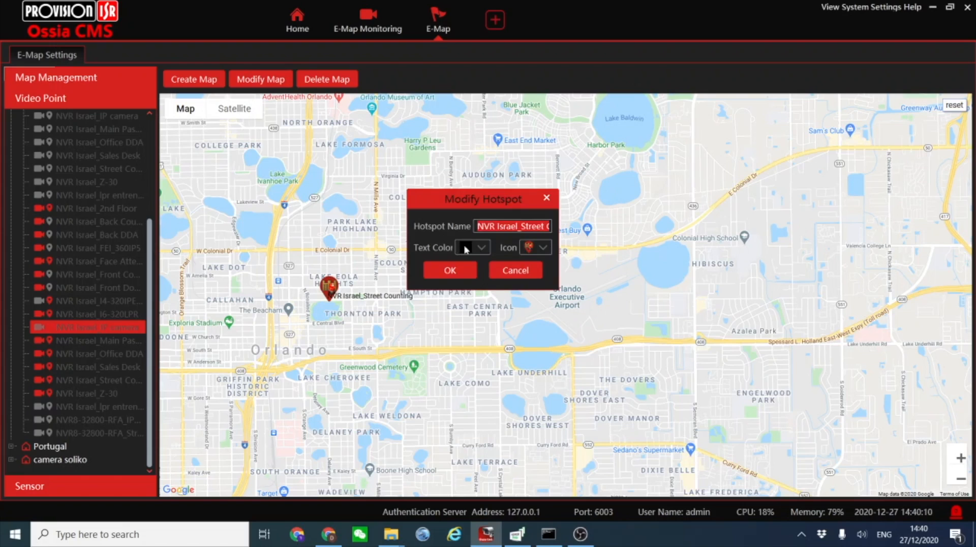
click(463, 249)
click(465, 293)
click(448, 270)
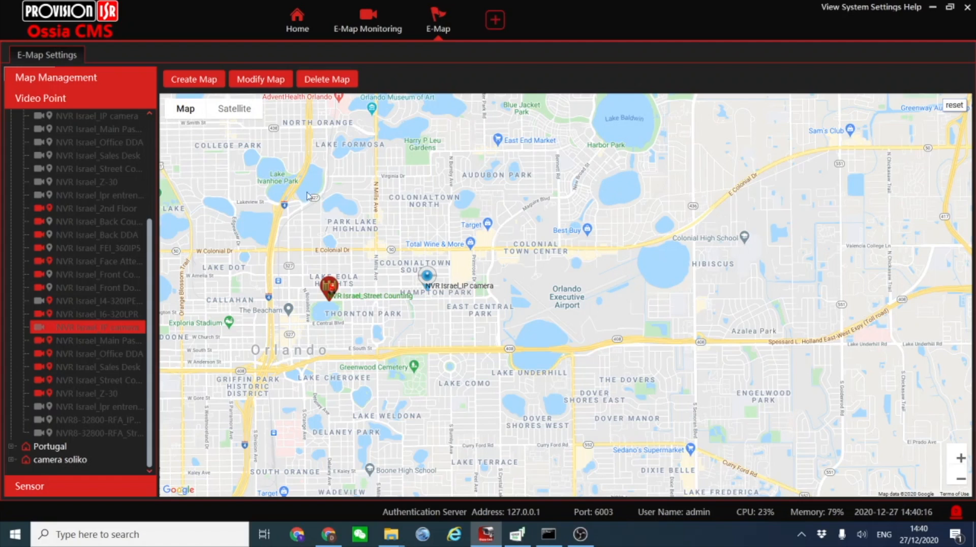
Start a new picture map named office 1 with a blank parent map
scroll(90, 246, up, 3)
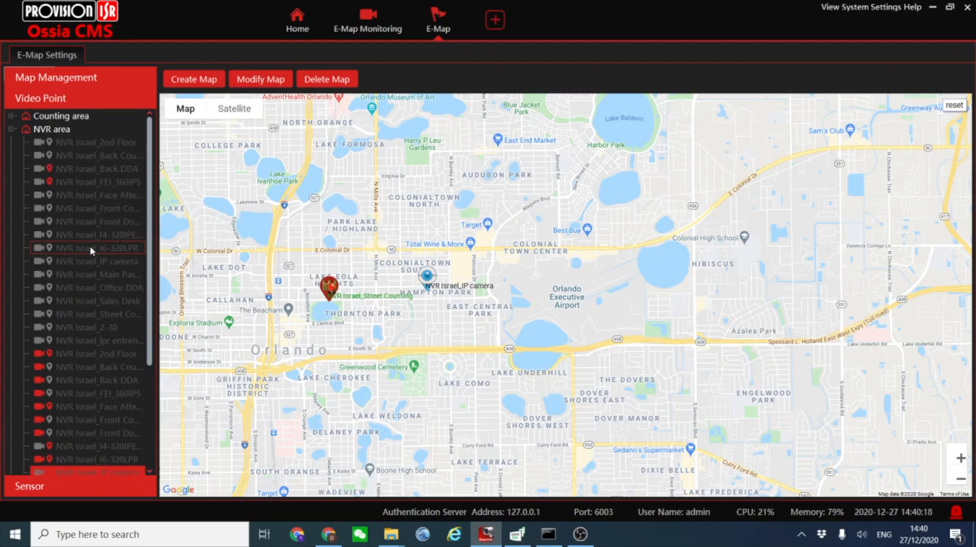
click(195, 81)
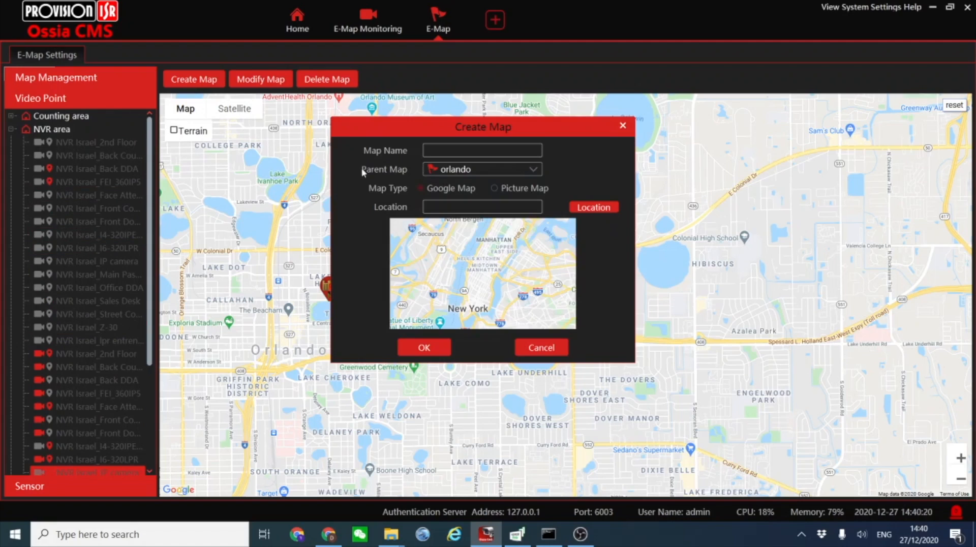
click(495, 189)
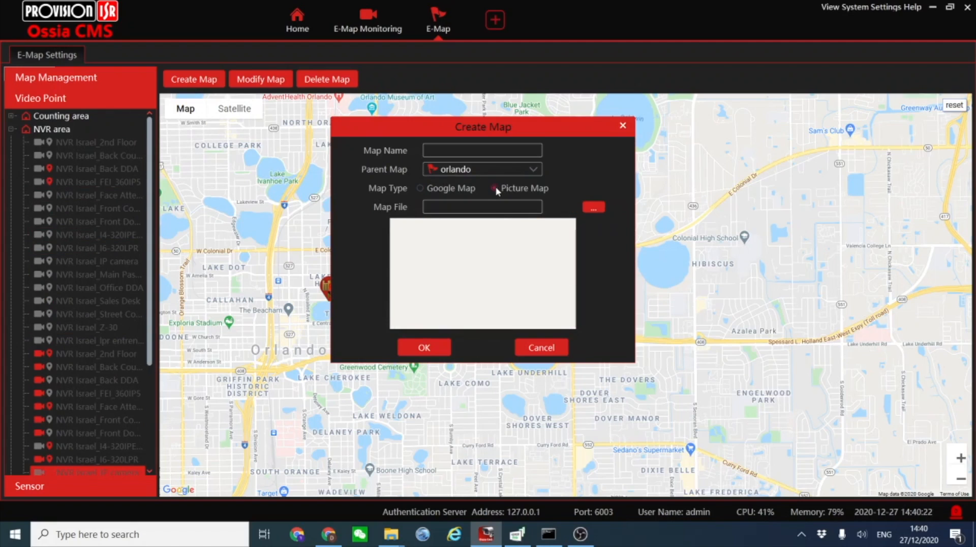
text(office 1)
click(457, 170)
click(454, 181)
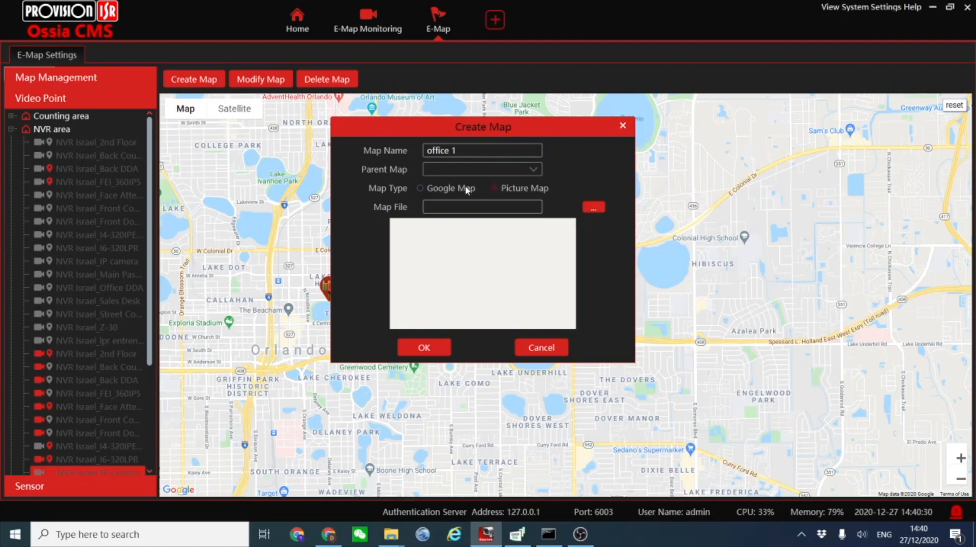
click(591, 207)
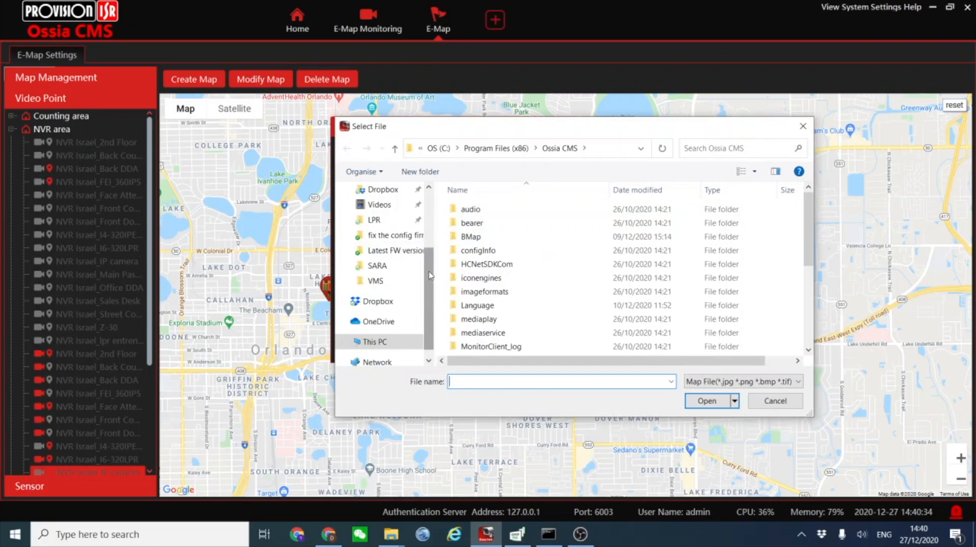
scroll(432, 277, up, 3)
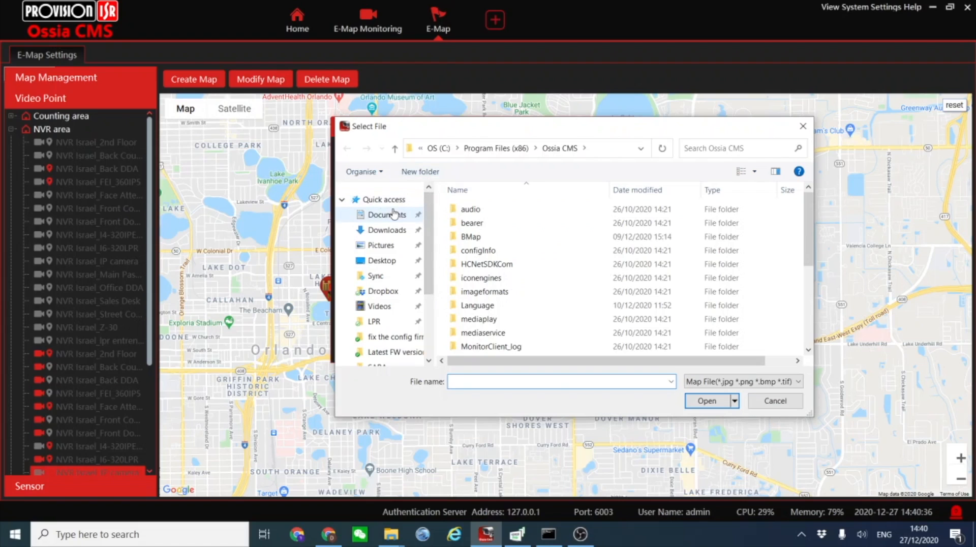
click(387, 231)
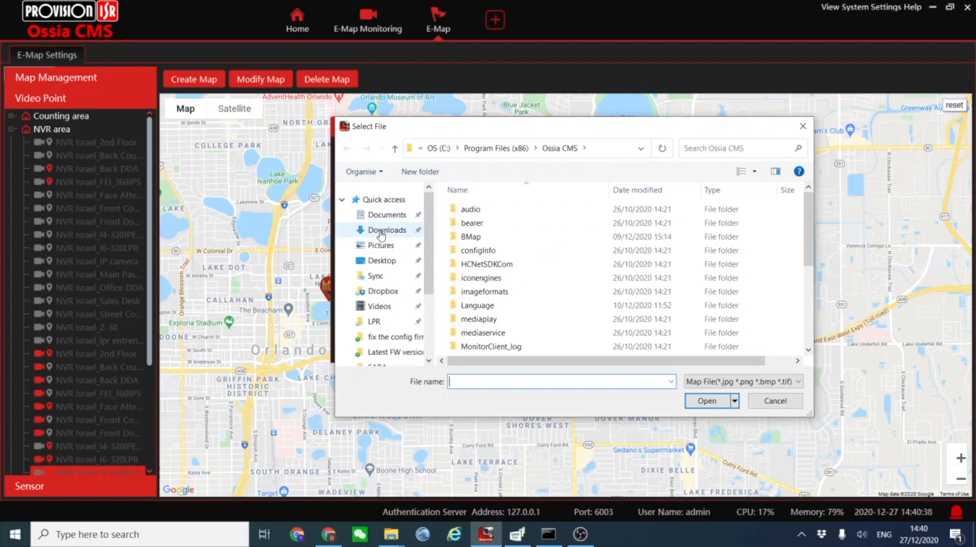
click(518, 224)
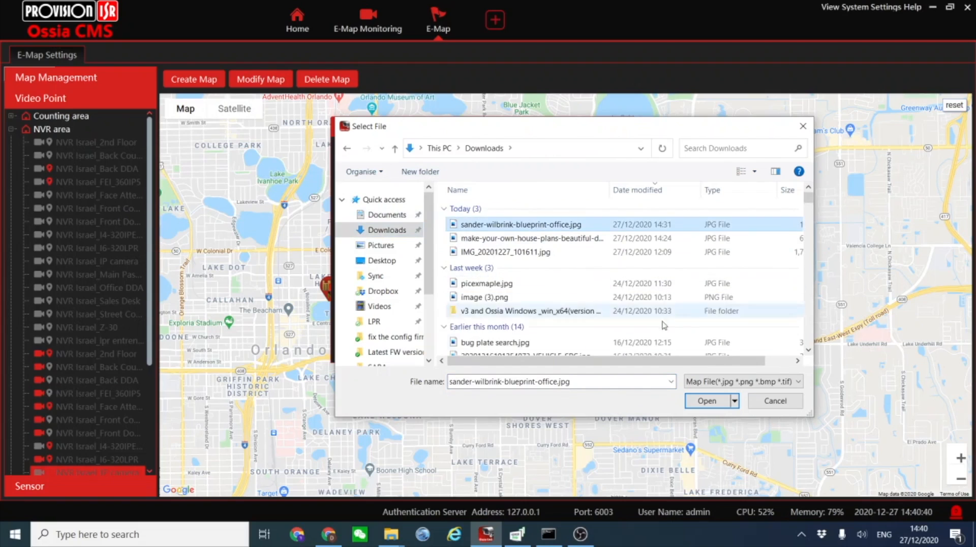
click(704, 401)
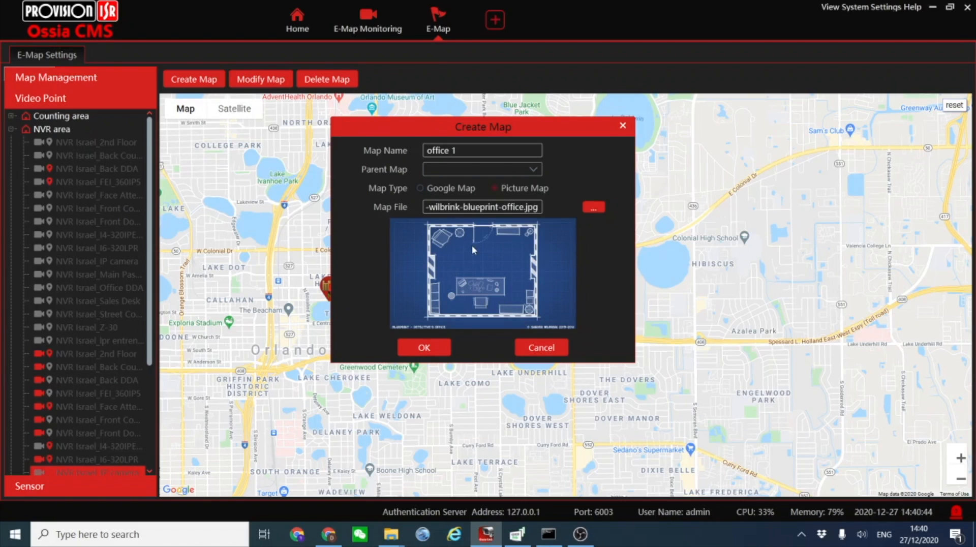
click(426, 354)
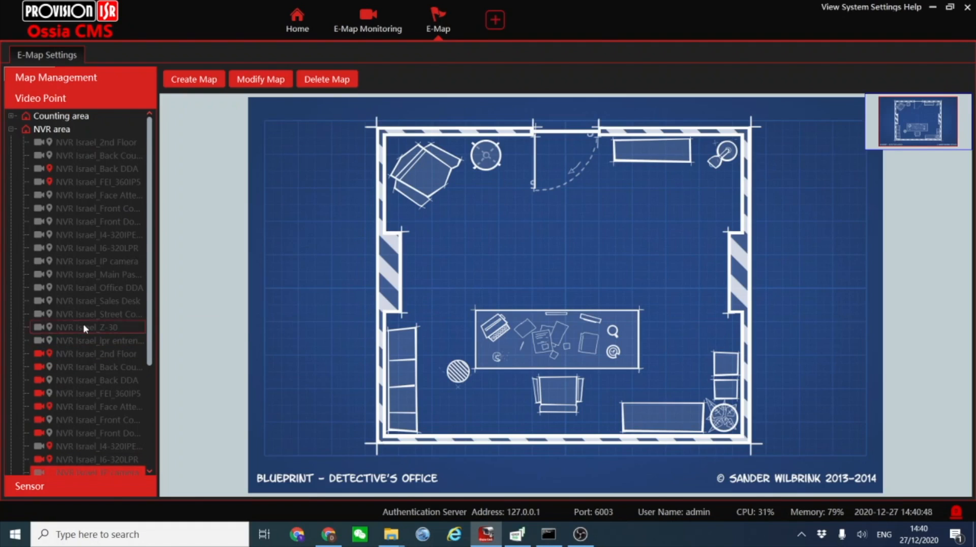
Place the NVR Israel_Z-30, NVR Israel_Front Door Face and NVR Israel_I6-320LPR cameras around the desk on the office 1 blueprint
drag(86, 330, 432, 300)
drag(86, 221, 514, 269)
drag(77, 184, 576, 263)
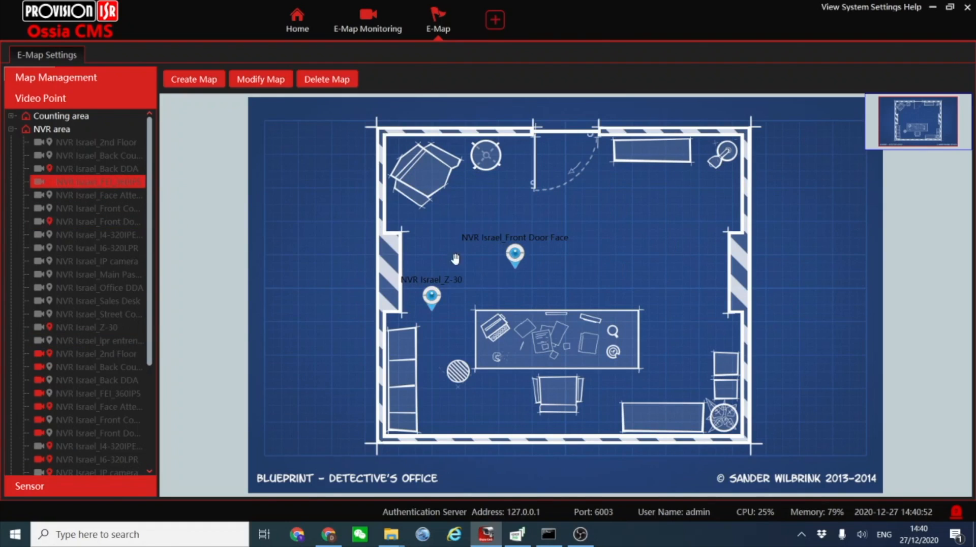
drag(91, 249, 615, 325)
right_click(515, 254)
click(529, 264)
click(518, 270)
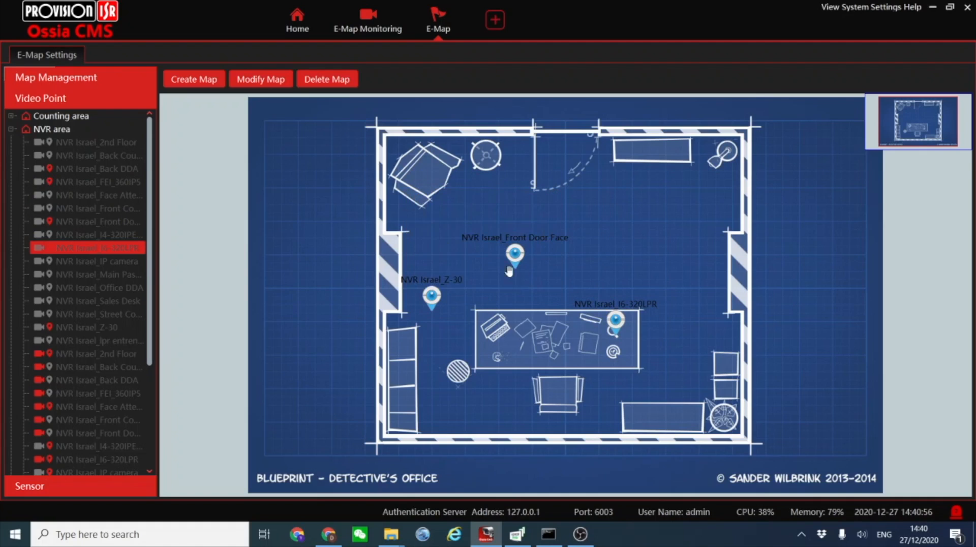
View the office 1 map in E-Map Monitoring and try to preview the NVR Israel_Front Door Face camera
click(366, 23)
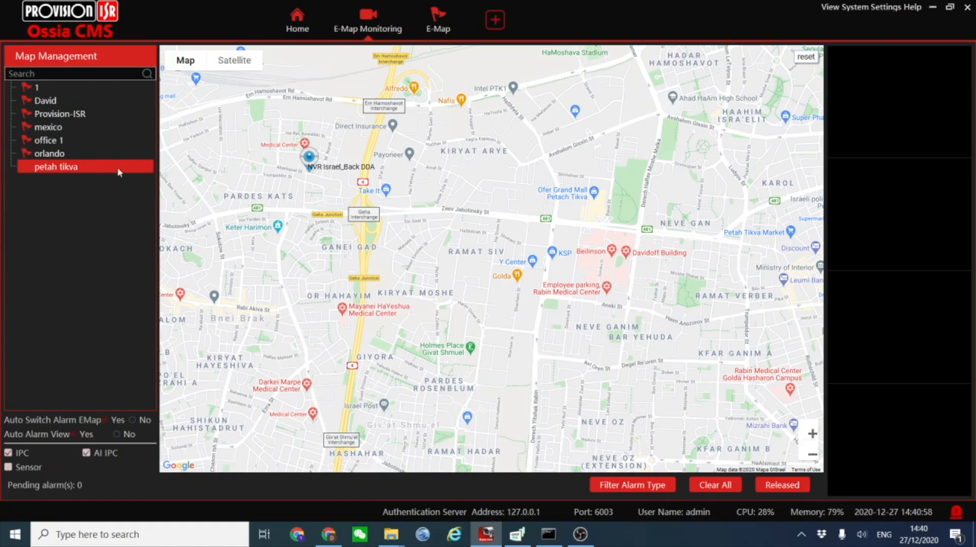
click(49, 141)
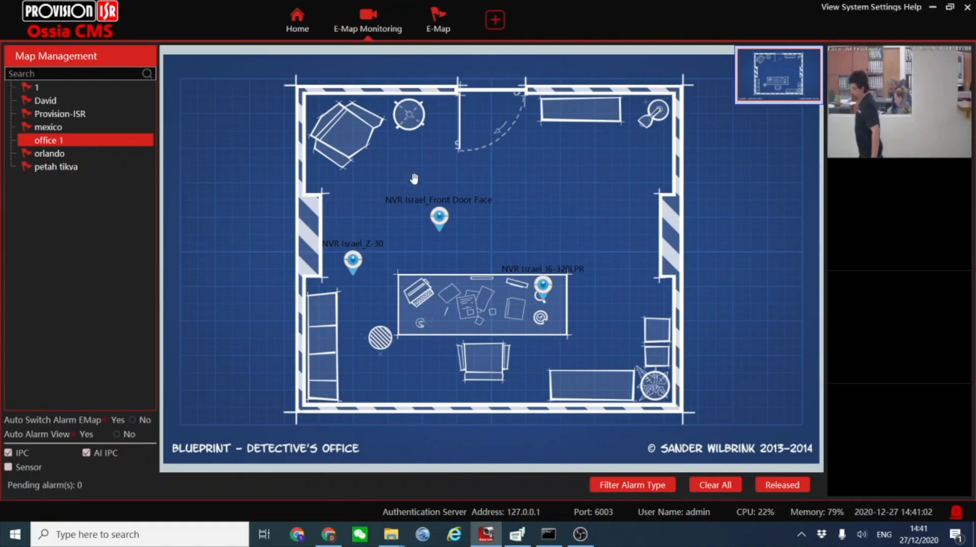
double_click(438, 217)
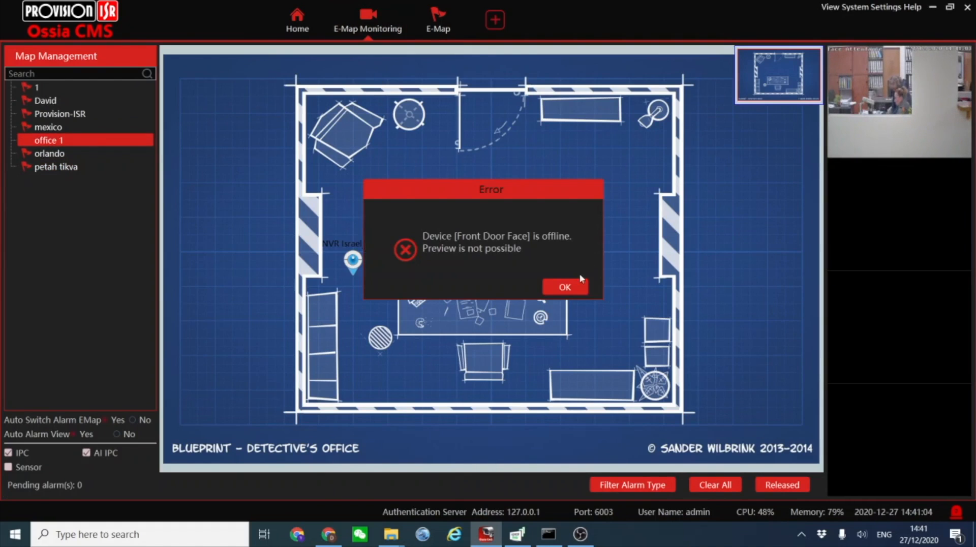
click(571, 288)
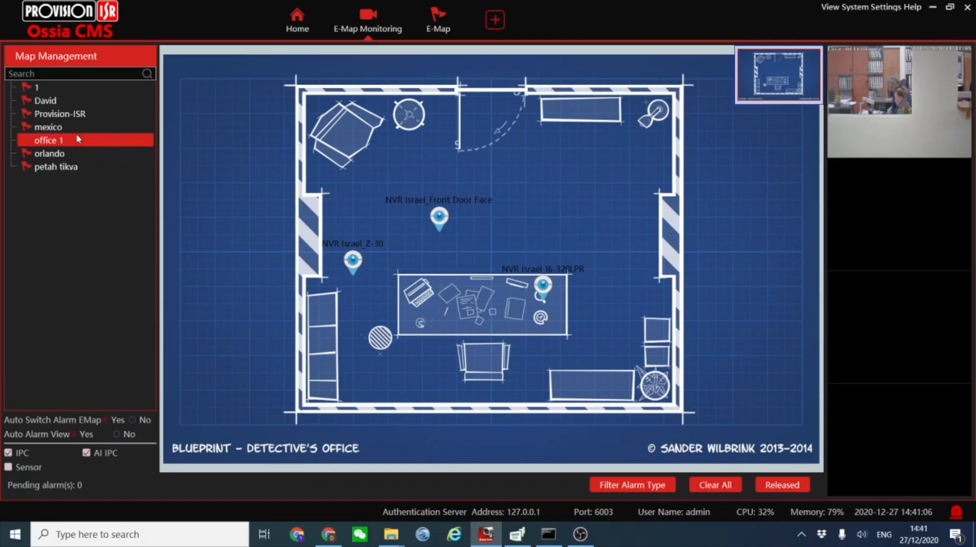
Switch to the Provision-ISR map, record the live camera feed and close its preview
click(45, 113)
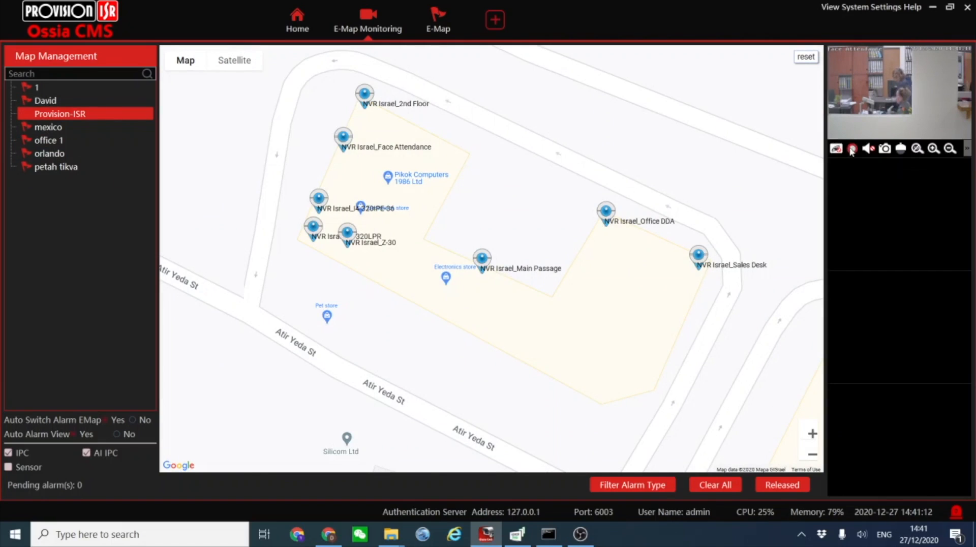
click(850, 151)
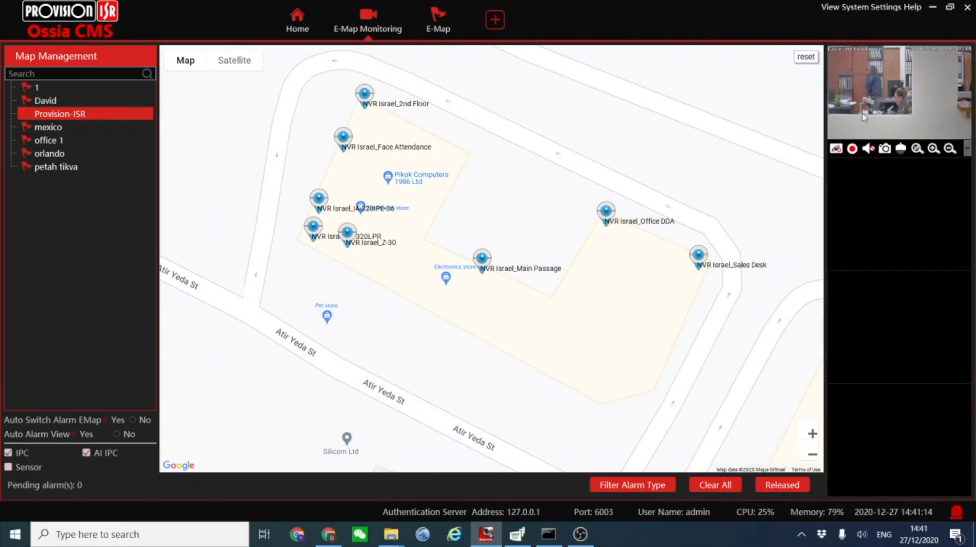
click(836, 149)
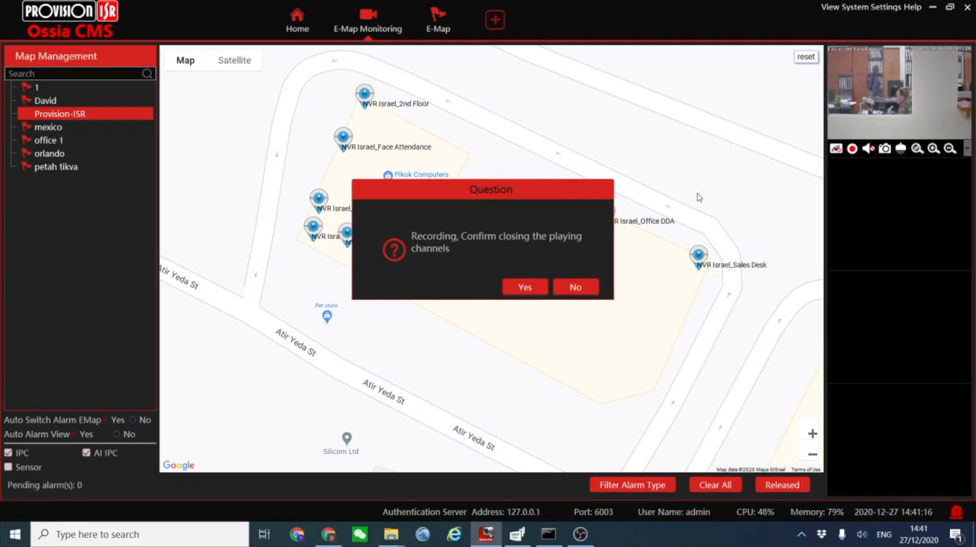
click(524, 286)
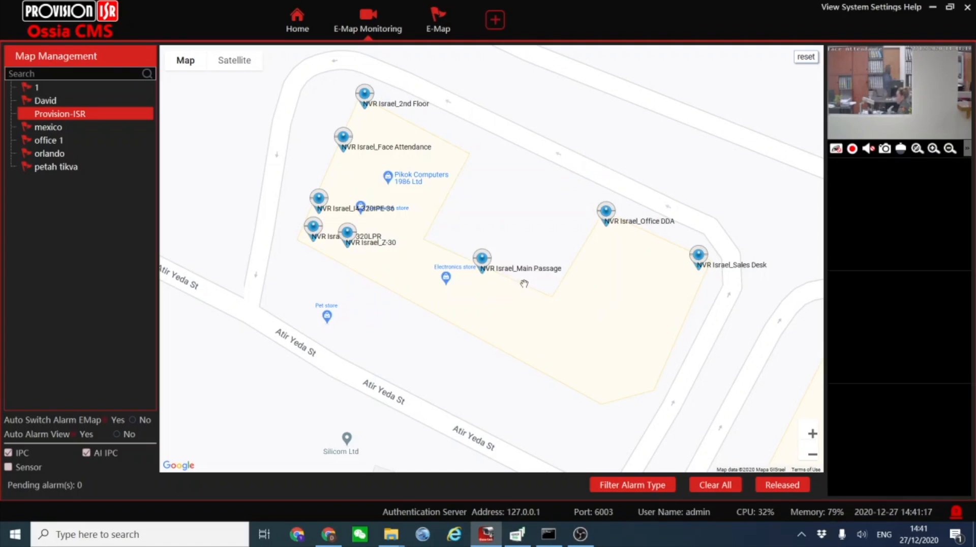
Preview the NVR Israel_Face Attendance and NVR Israel_Office DDA cameras live from the Provision-ISR map
click(344, 138)
click(605, 217)
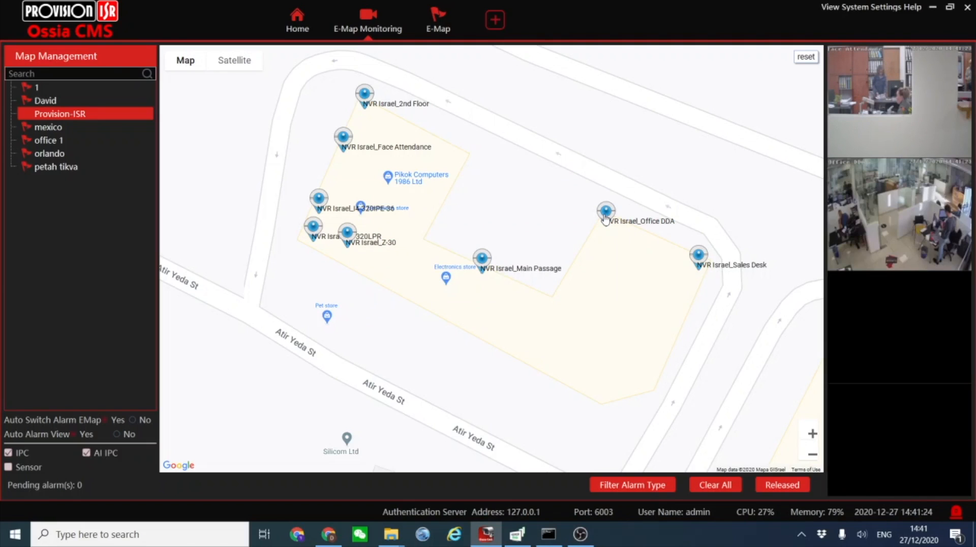
mouse_move(950, 260)
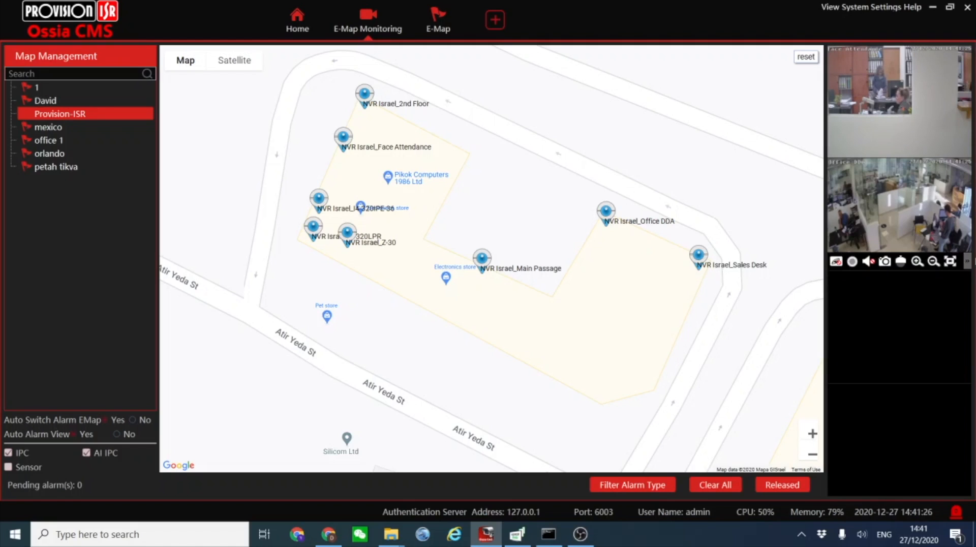
Release the live preview windows so they float over the map and anchor them back beside it
click(782, 485)
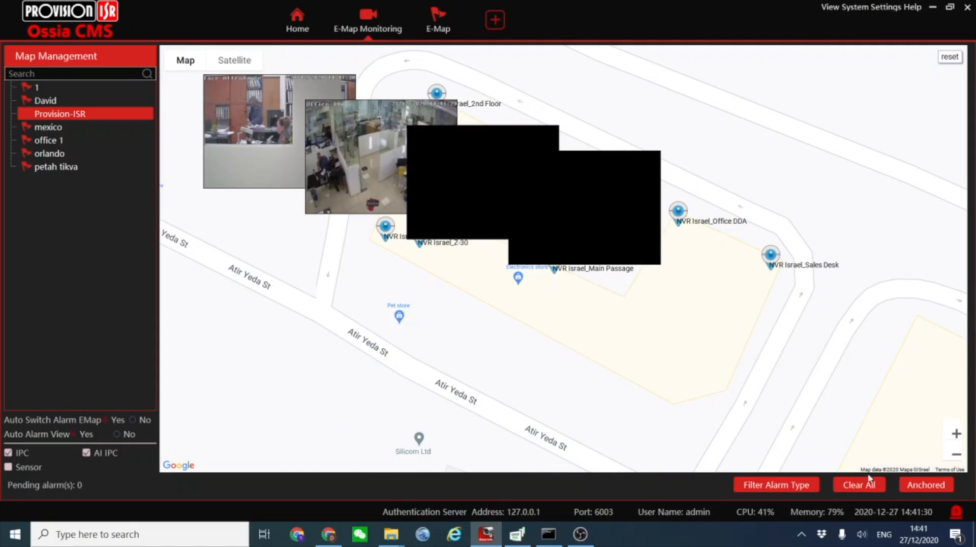
click(913, 487)
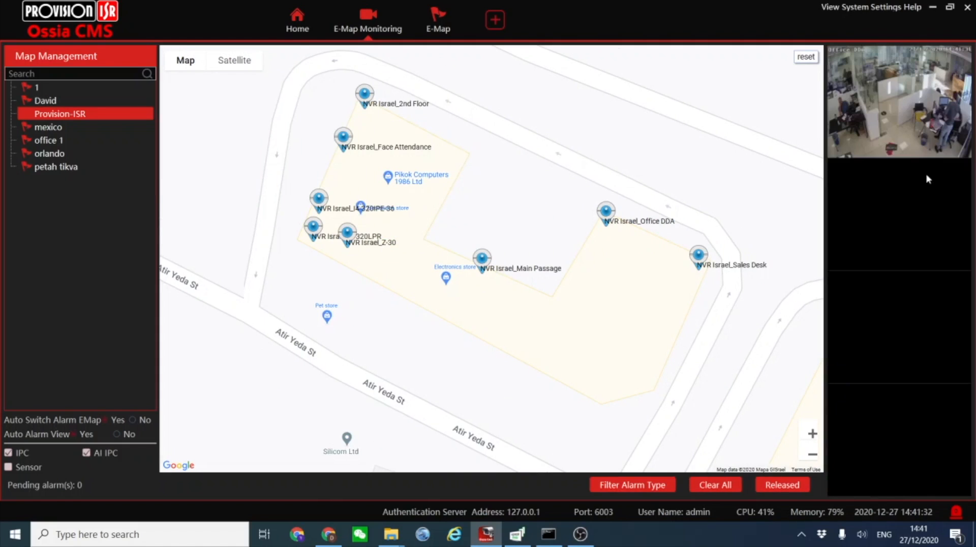
scroll(513, 178, down, 3)
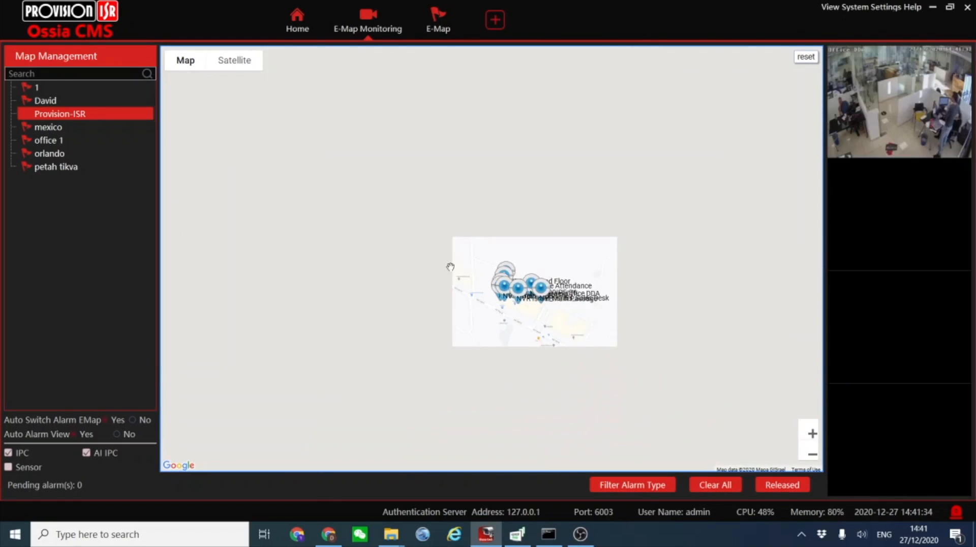
scroll(516, 281, up, 3)
drag(663, 257, 461, 171)
Search the Face Recognition snapshots of all areas for 2020-12-27 from 00:00:00 to 23:59:59
click(297, 22)
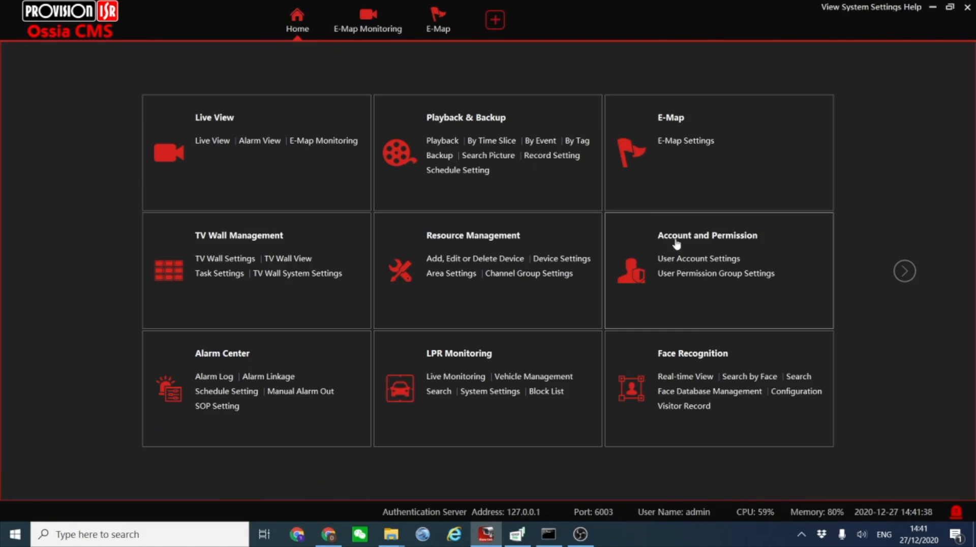
click(681, 356)
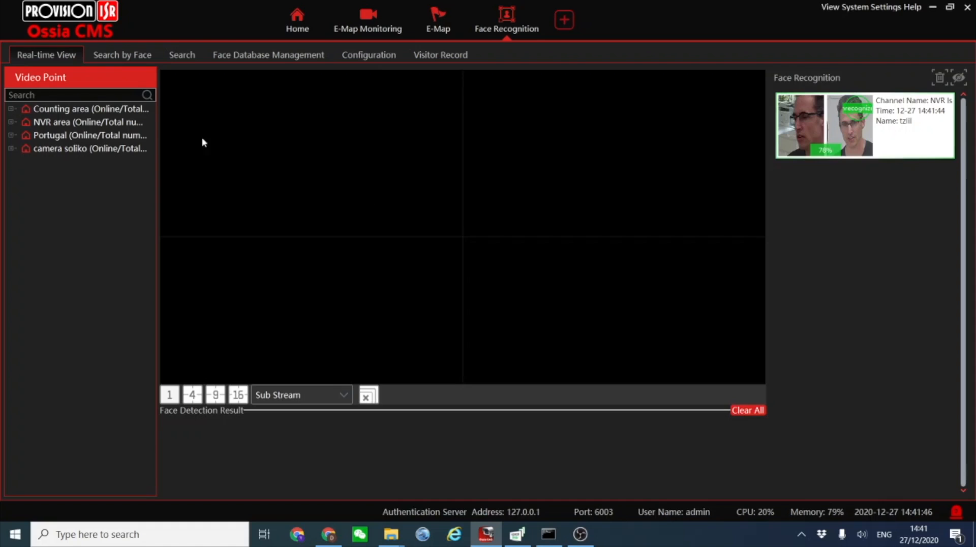
click(179, 59)
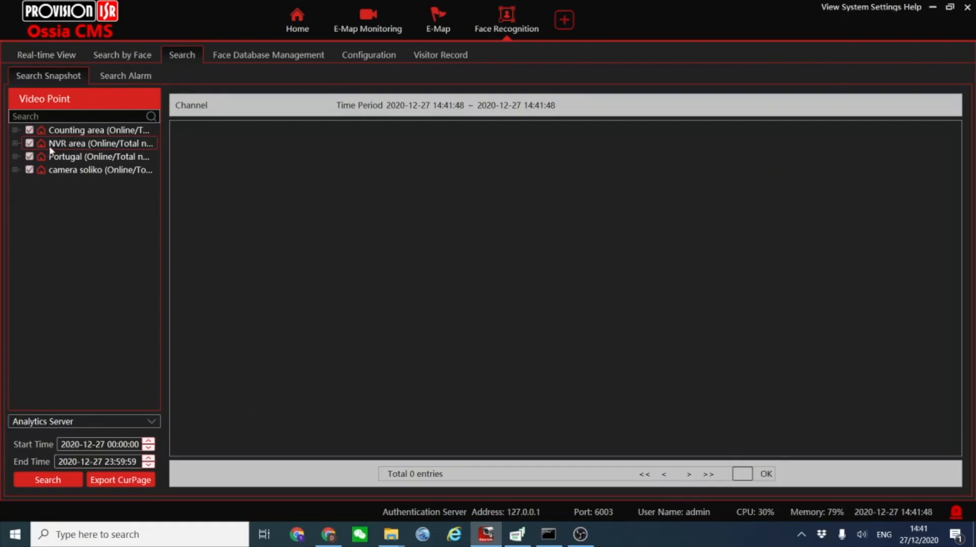
click(15, 143)
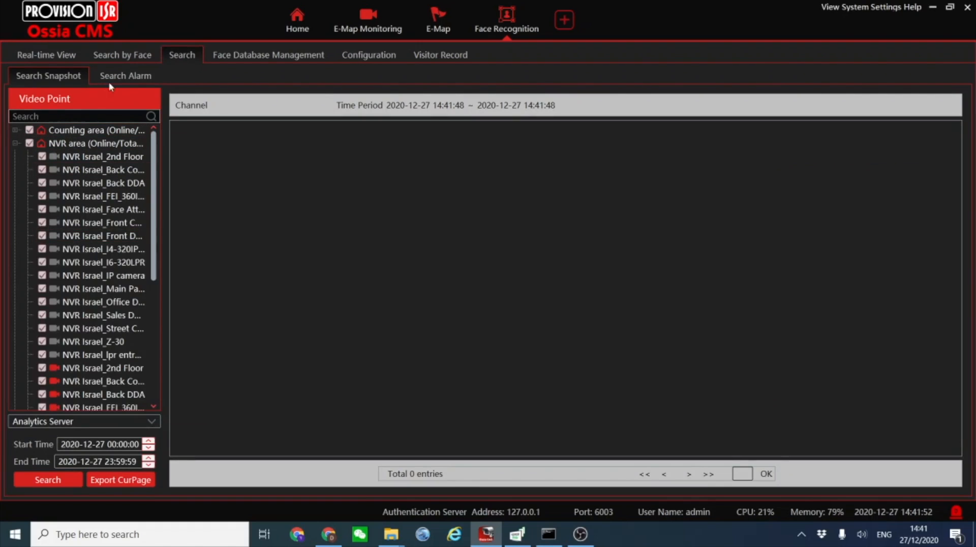
click(60, 480)
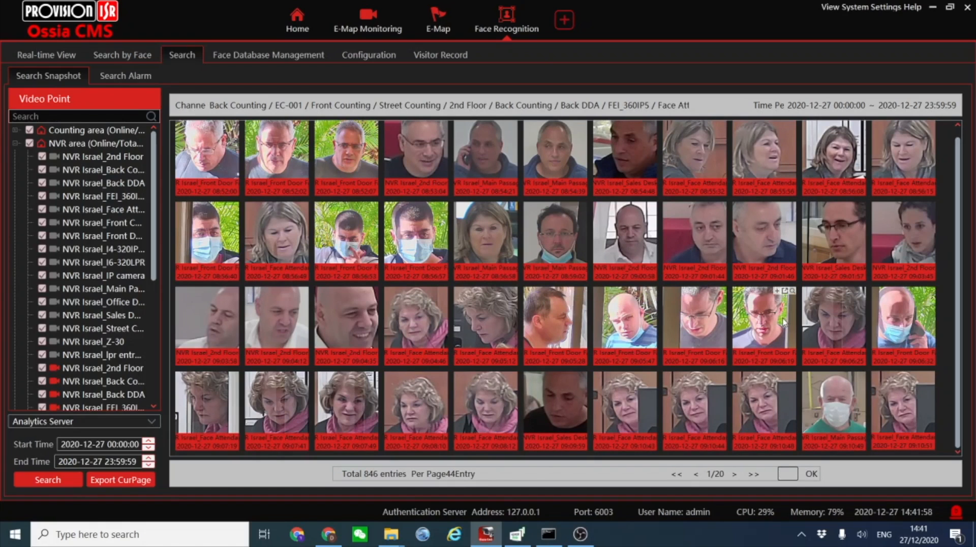
click(792, 291)
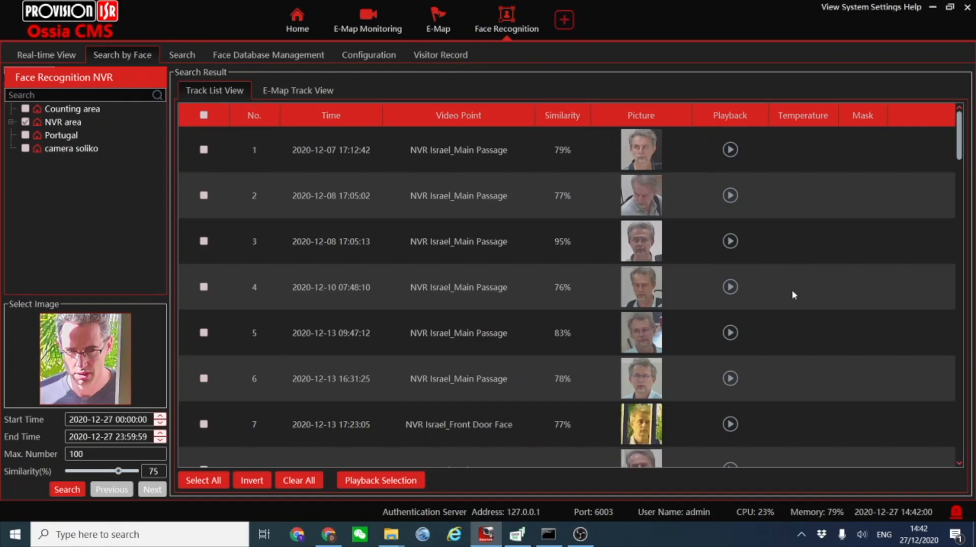
click(68, 490)
click(578, 299)
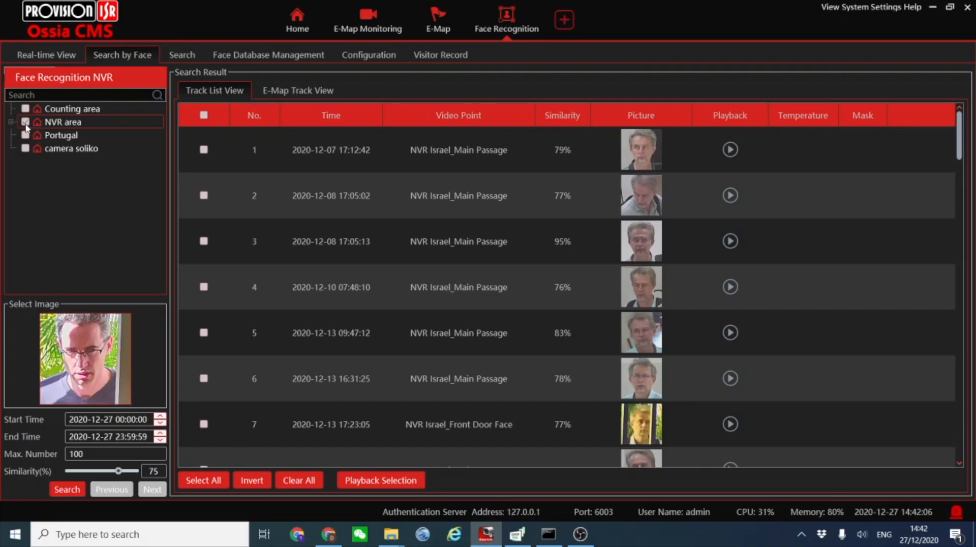
click(62, 490)
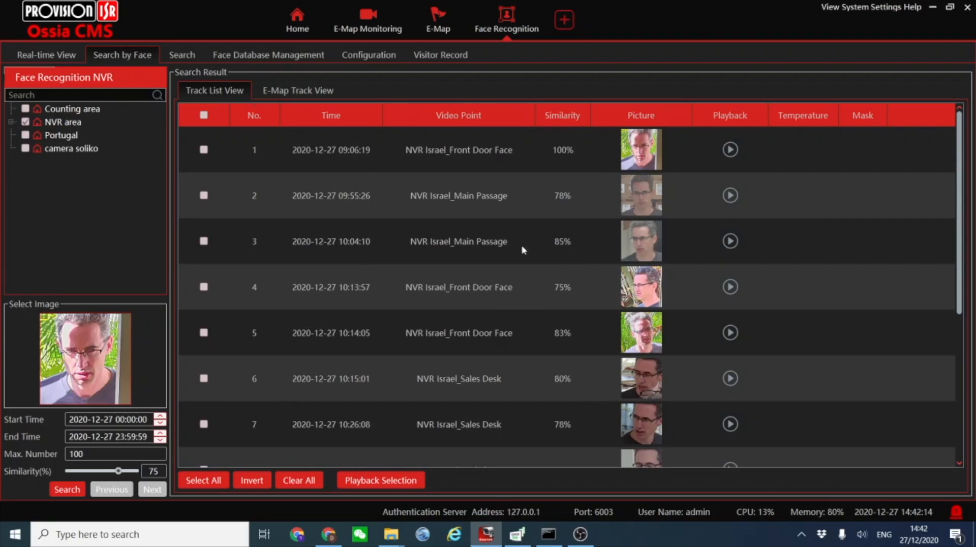
Play back the track line of the face matches on the Provision-ISR e-map
click(272, 92)
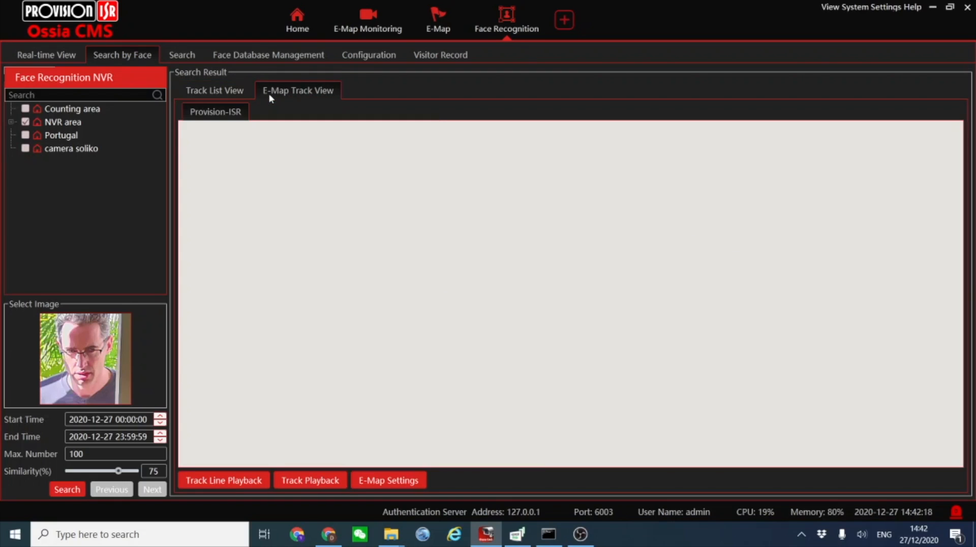
click(233, 487)
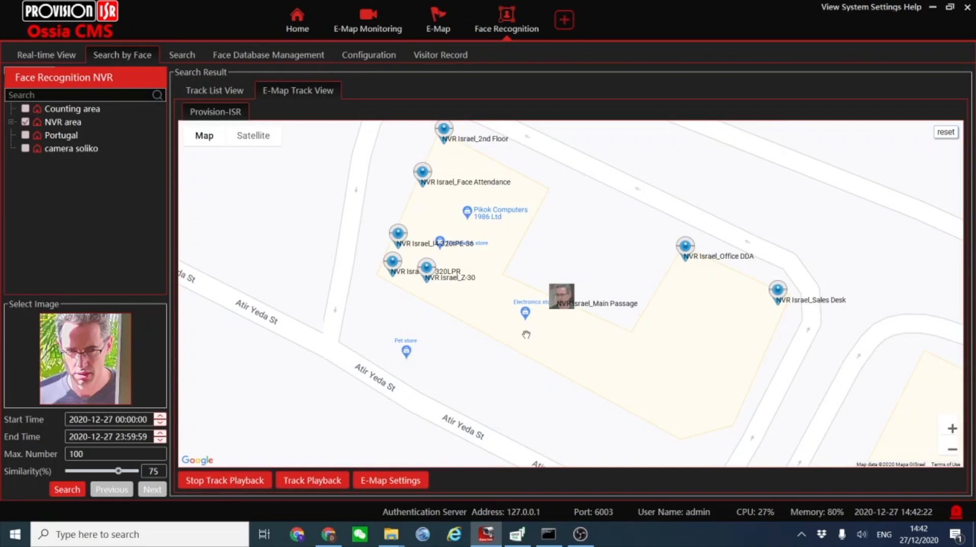